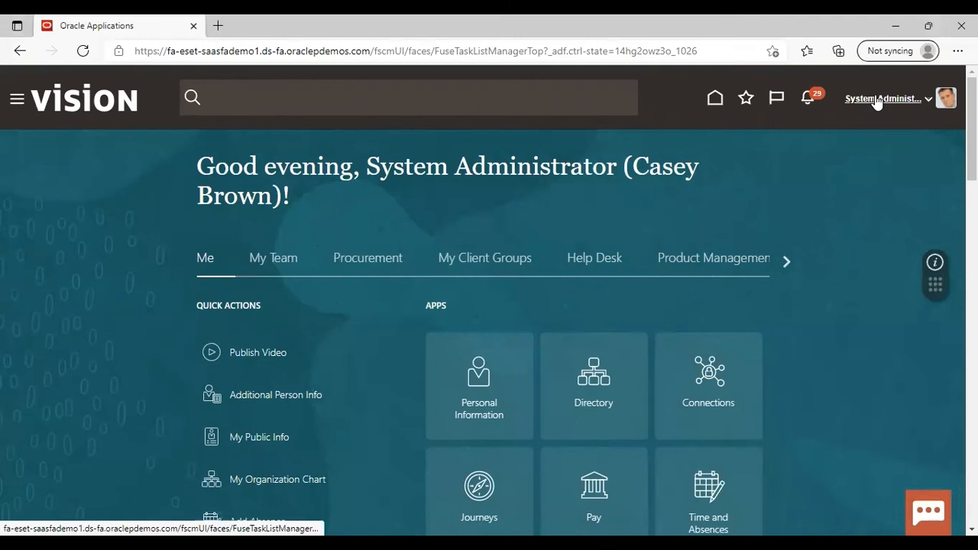
Open the Manage Implementation Projects page from Setup and Maintenance.
click(877, 103)
click(669, 308)
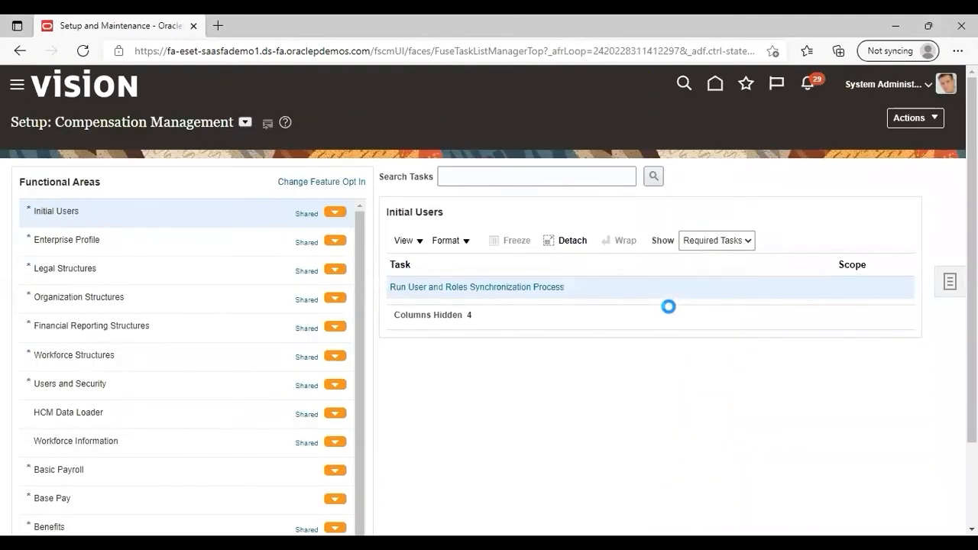
click(955, 290)
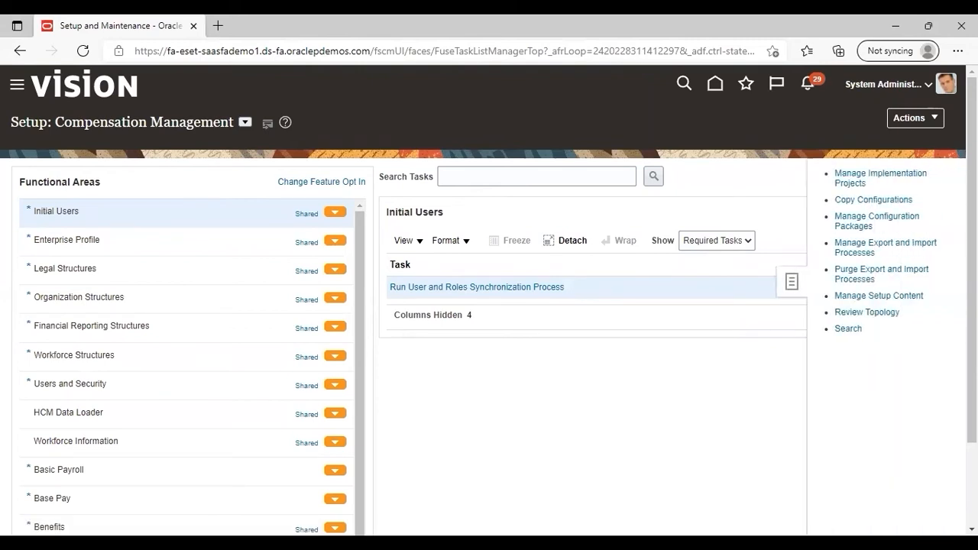
click(881, 174)
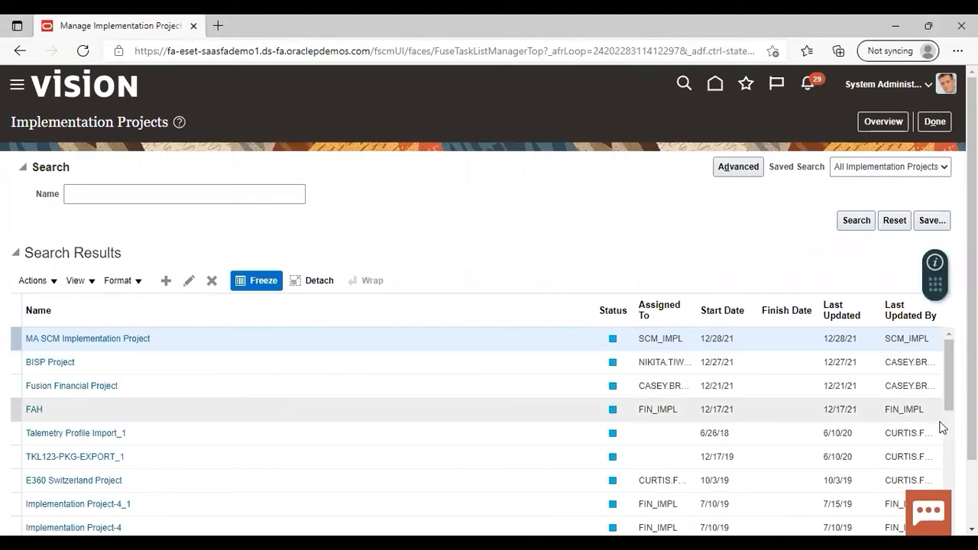
Find the FIN Implementation Project in the implementation projects list and open it.
scroll(951, 441, down, 5)
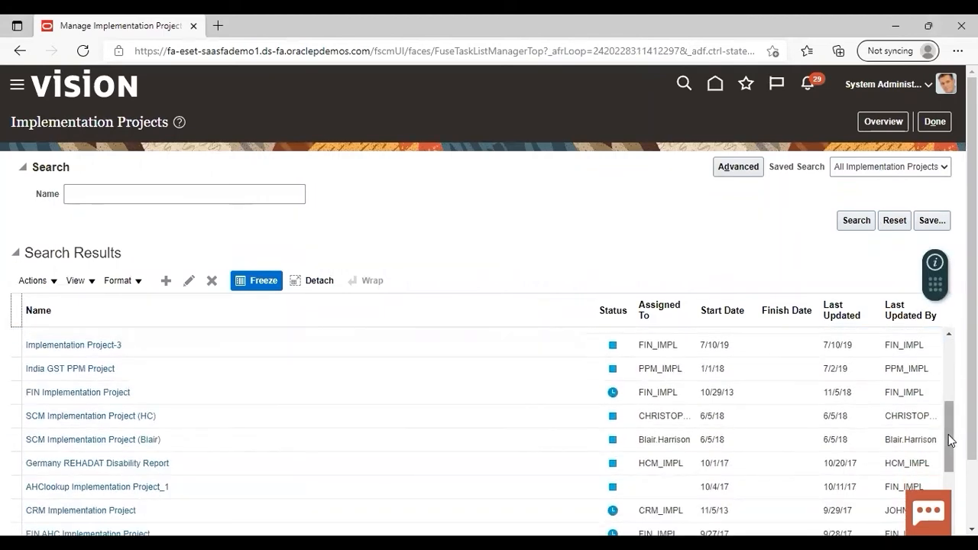
click(100, 385)
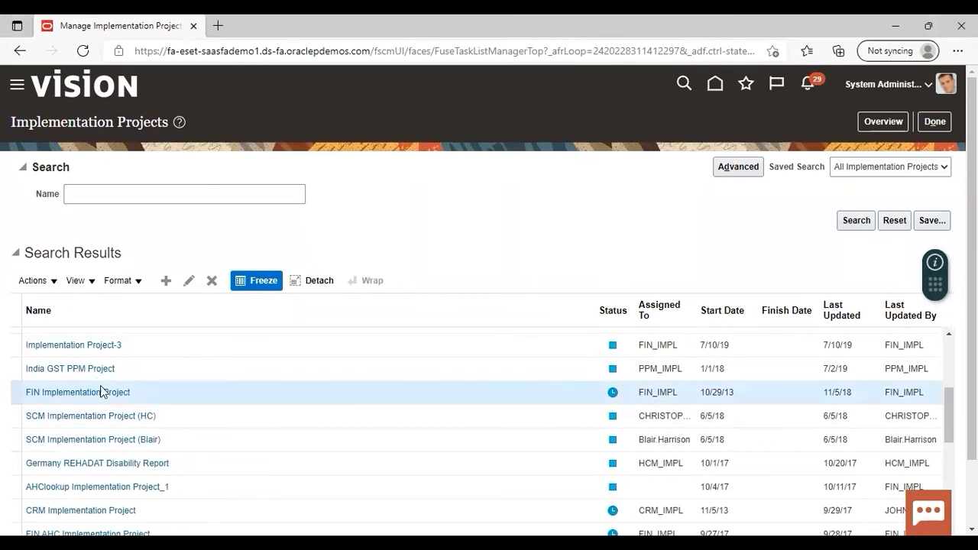
click(91, 392)
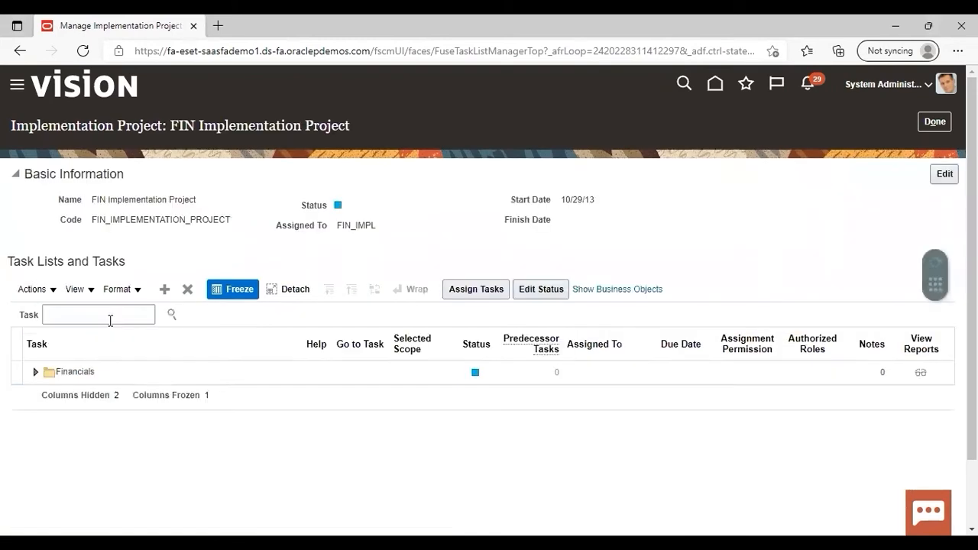
Search the project's tasks for "manage payment terms" and go to the Manage Payment Terms task.
click(110, 314)
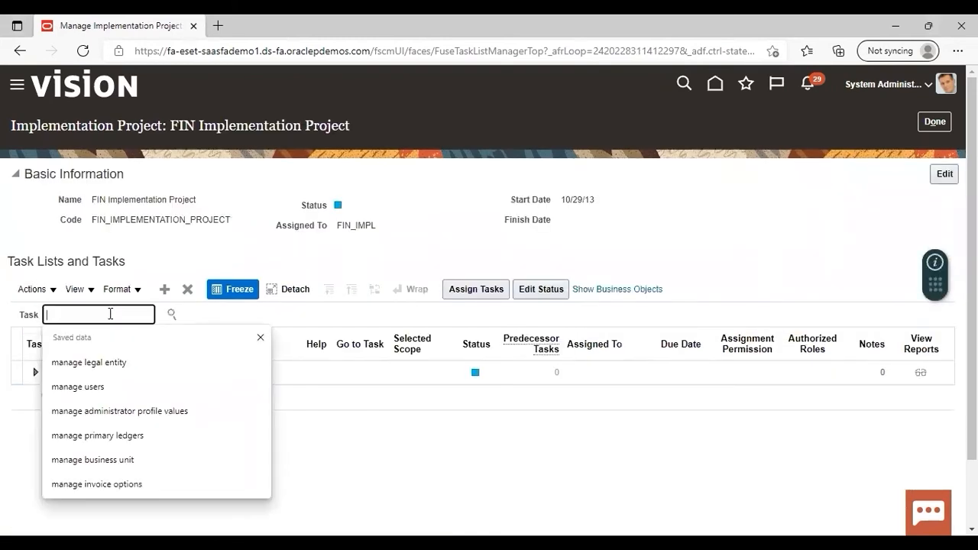
text(manage)
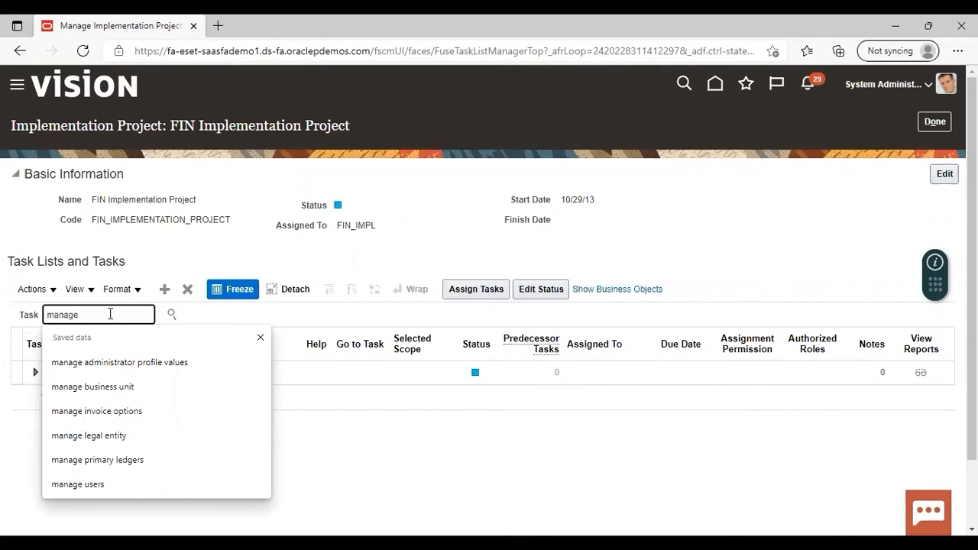
text( payment terms)
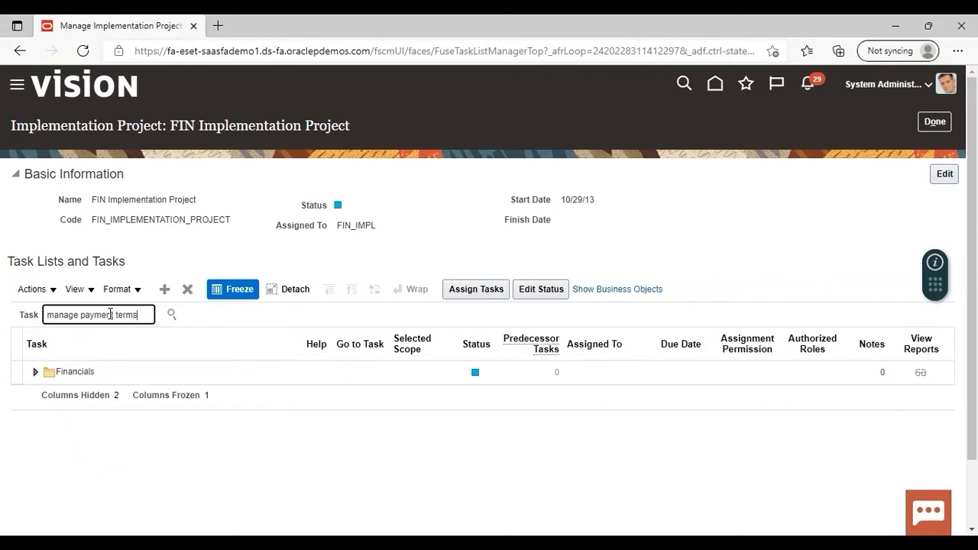
key(Return)
click(74, 359)
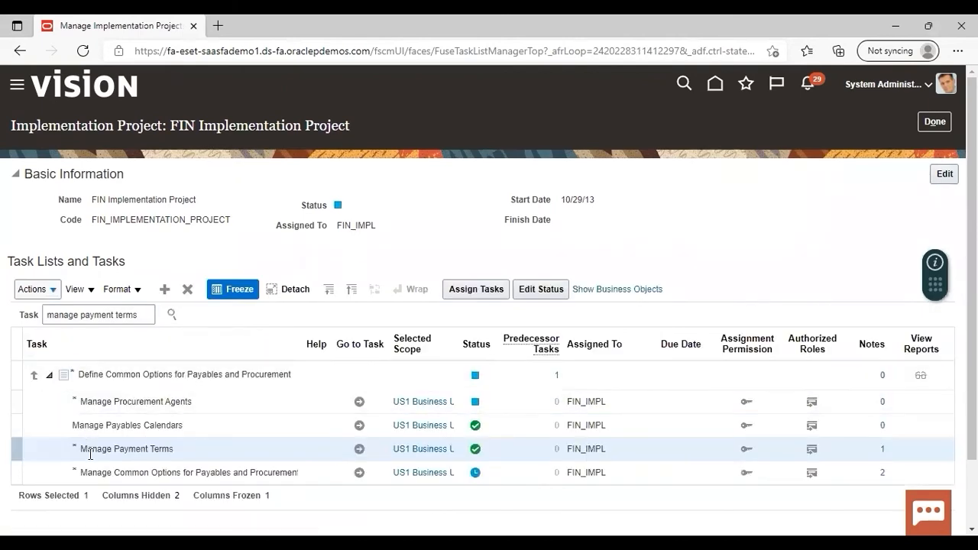
click(359, 449)
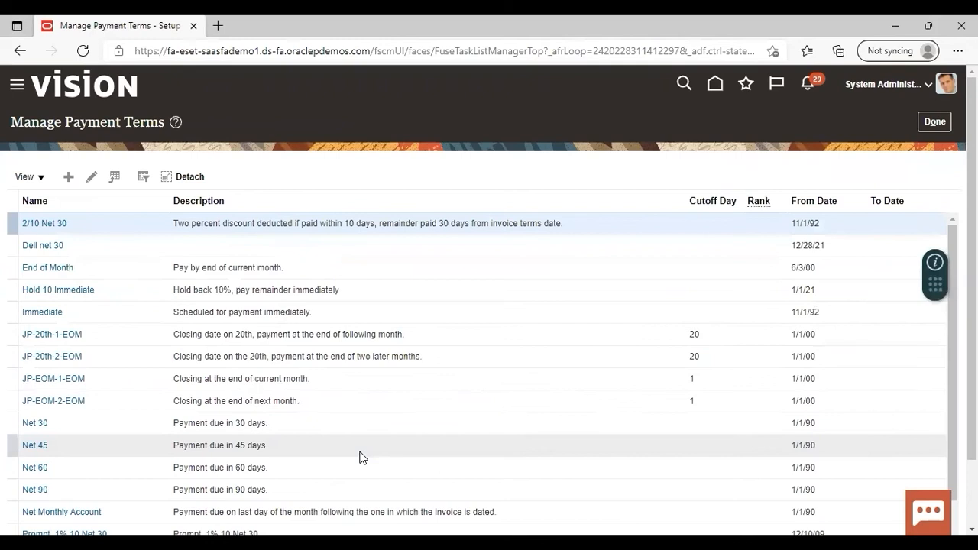
Create a new payment term named "Dell immediate".
click(69, 178)
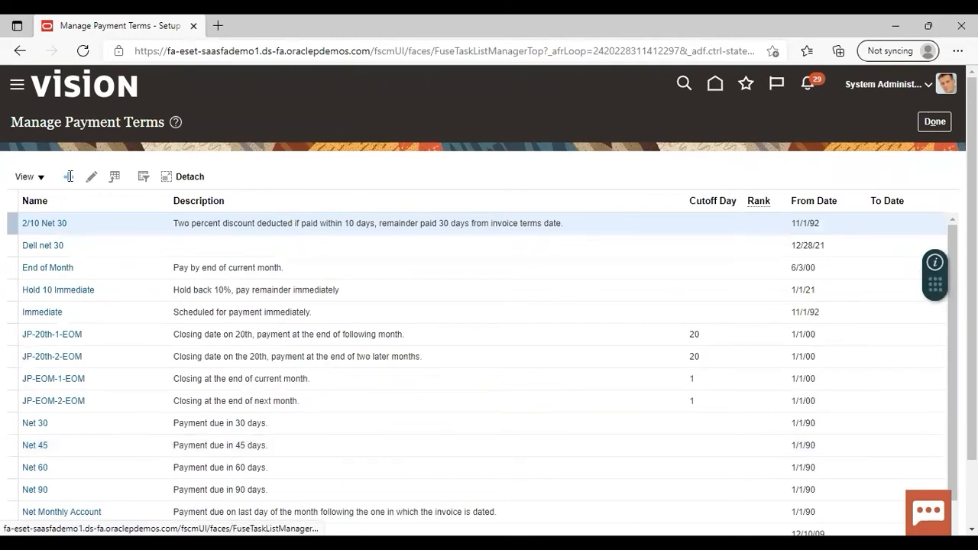
click(118, 174)
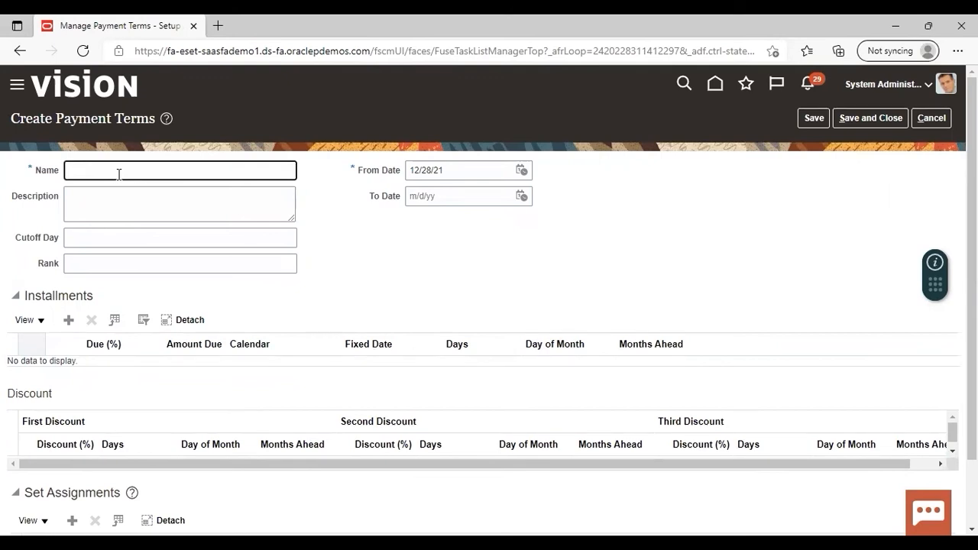
text(Del l immediate)
click(366, 241)
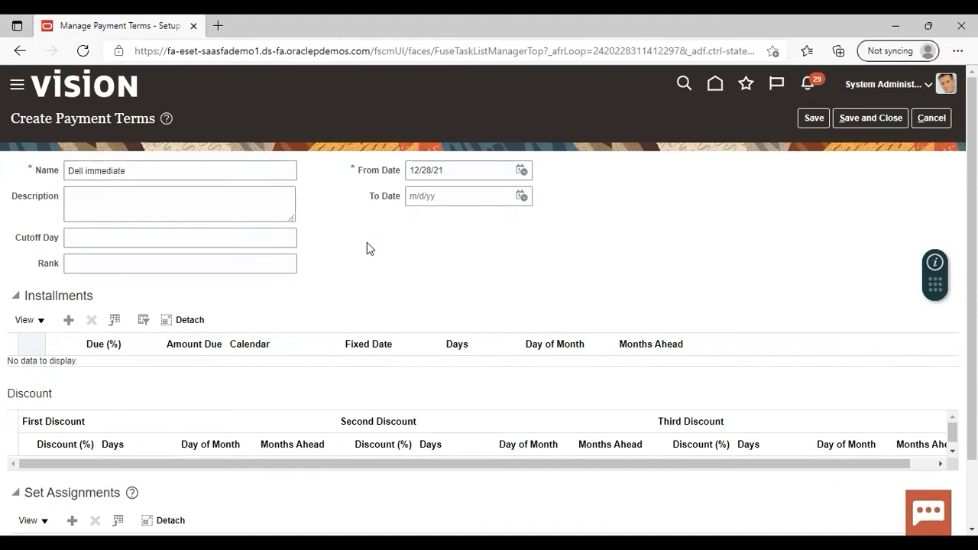
Add an installment with 100% due in 0 days, then save and close the payment term.
click(69, 322)
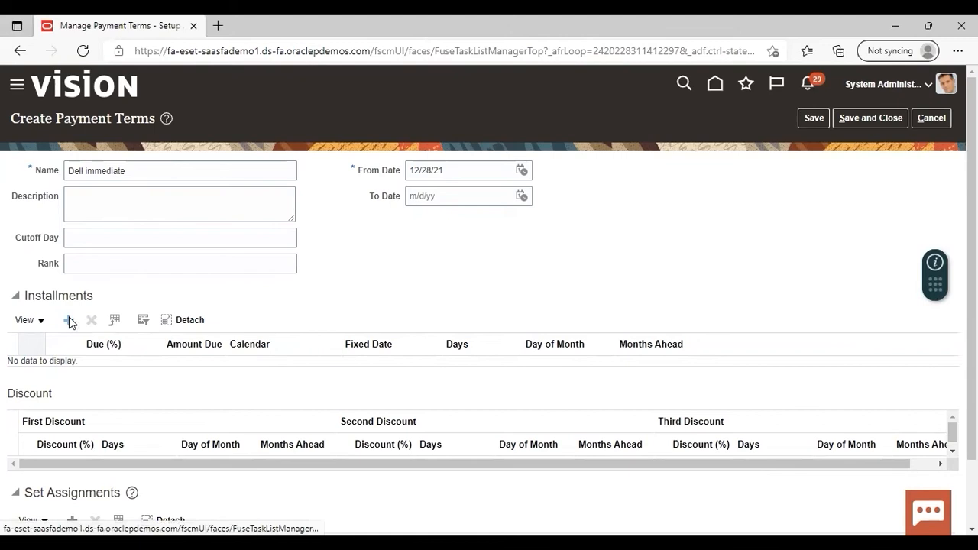
click(103, 370)
text(100)
click(495, 372)
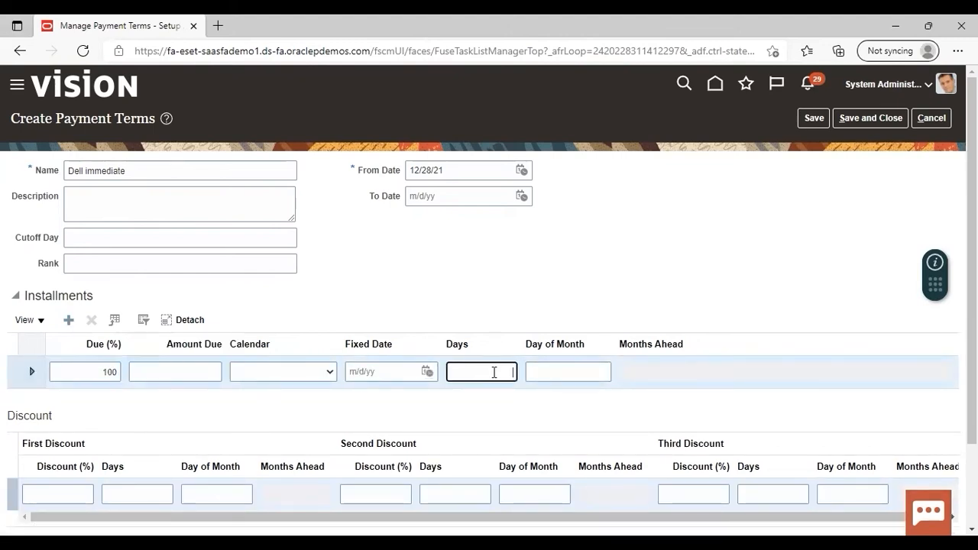
text(0)
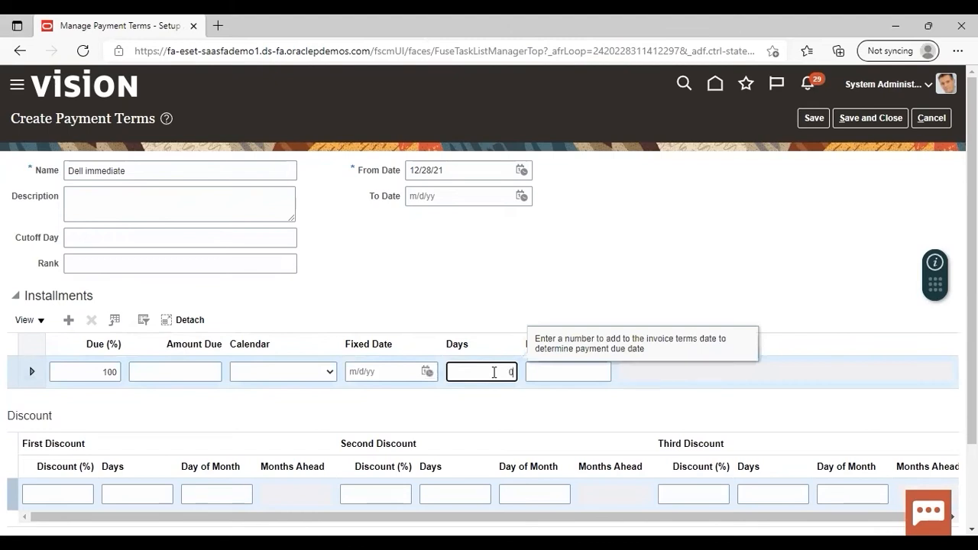
click(502, 293)
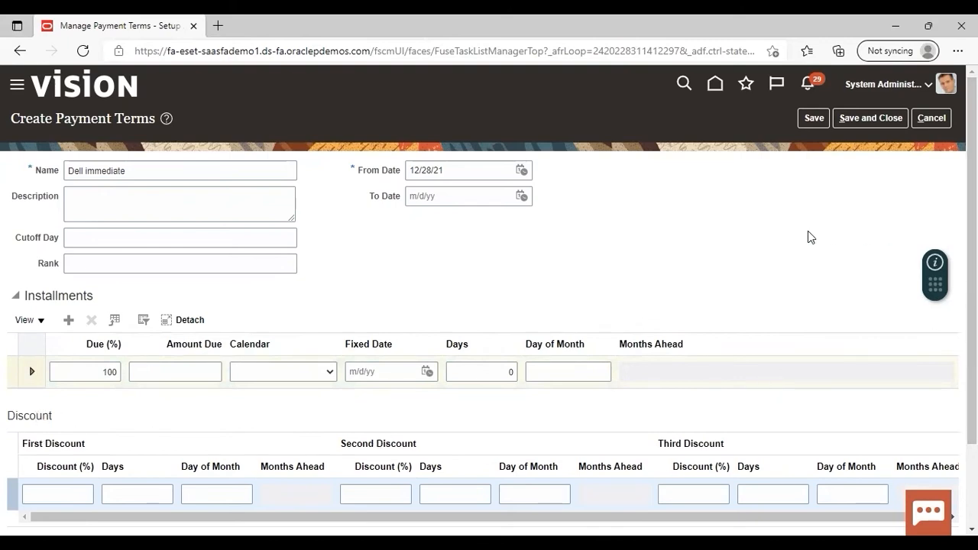
click(868, 122)
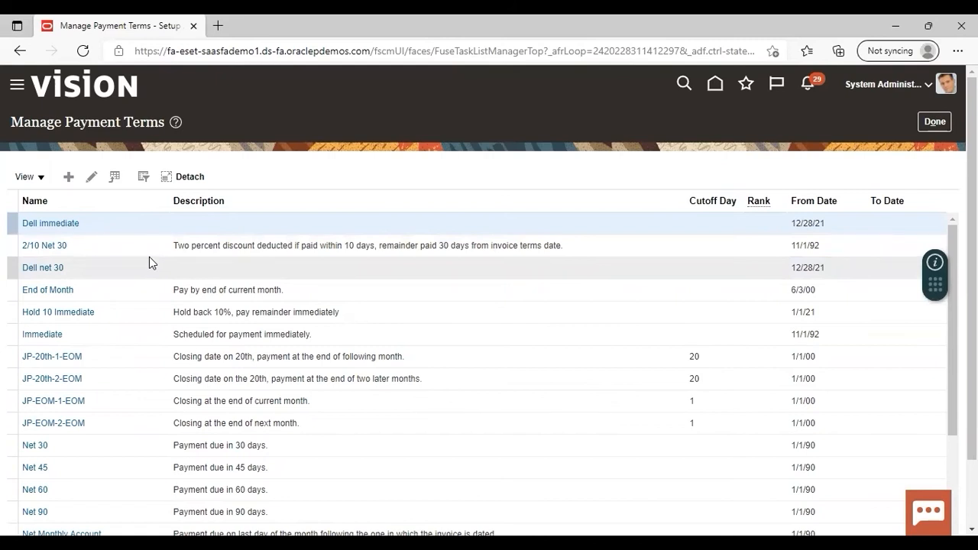
Create another payment term named "net 30".
click(69, 179)
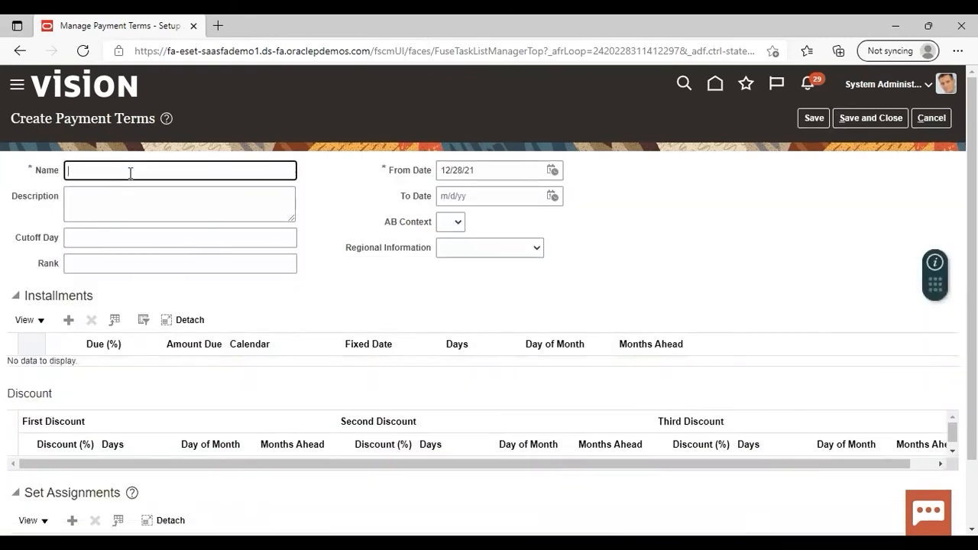
text(net 30)
click(341, 196)
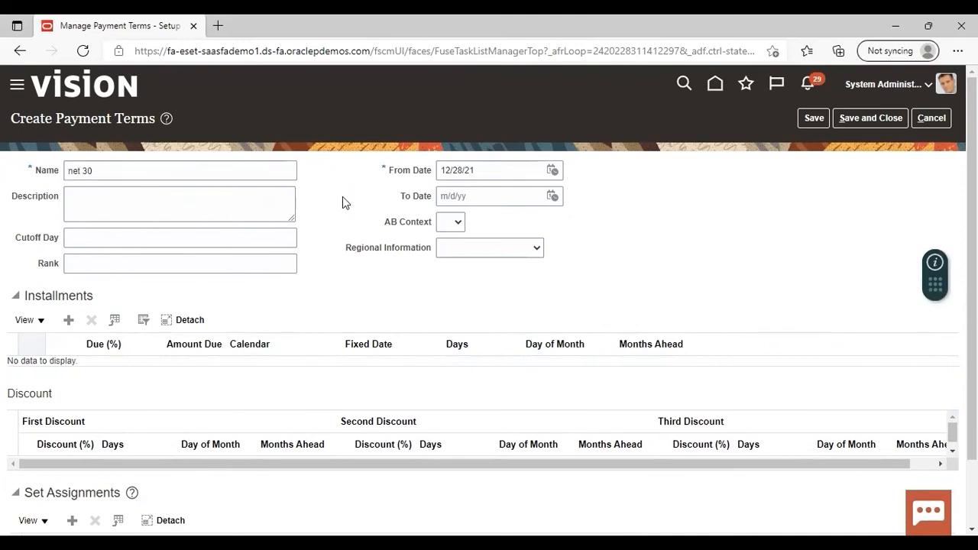
Add an installment to the net 30 term with 25% due in 5 days.
click(68, 321)
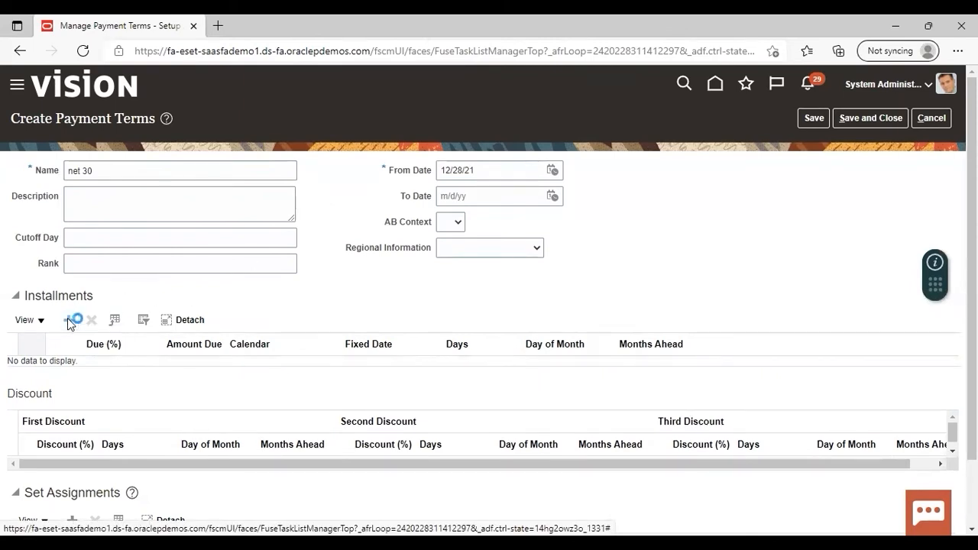
click(88, 373)
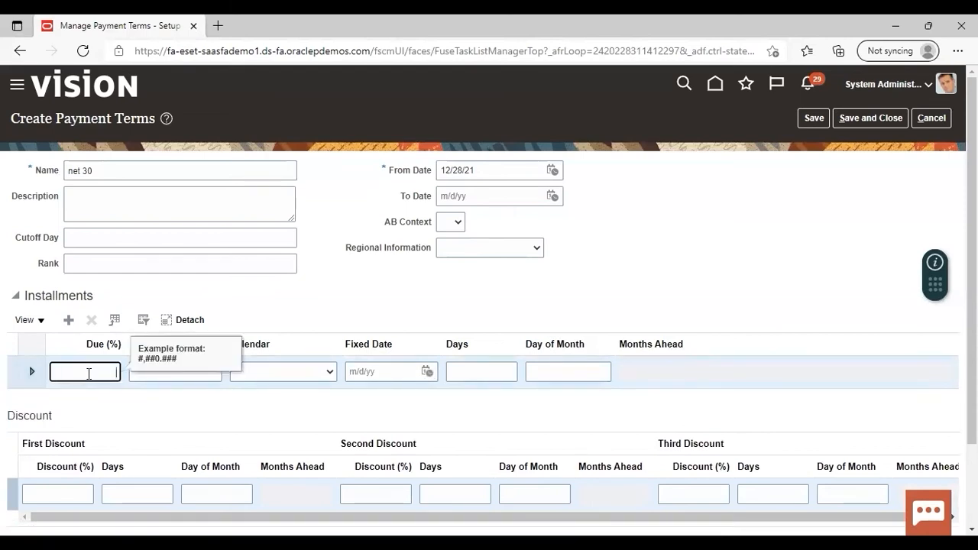
text(25)
click(475, 372)
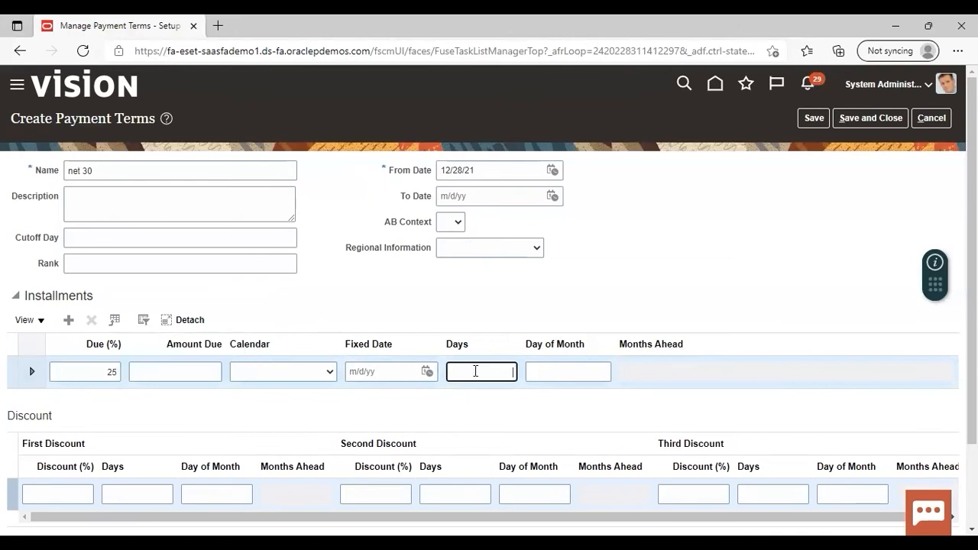
text(5)
click(810, 312)
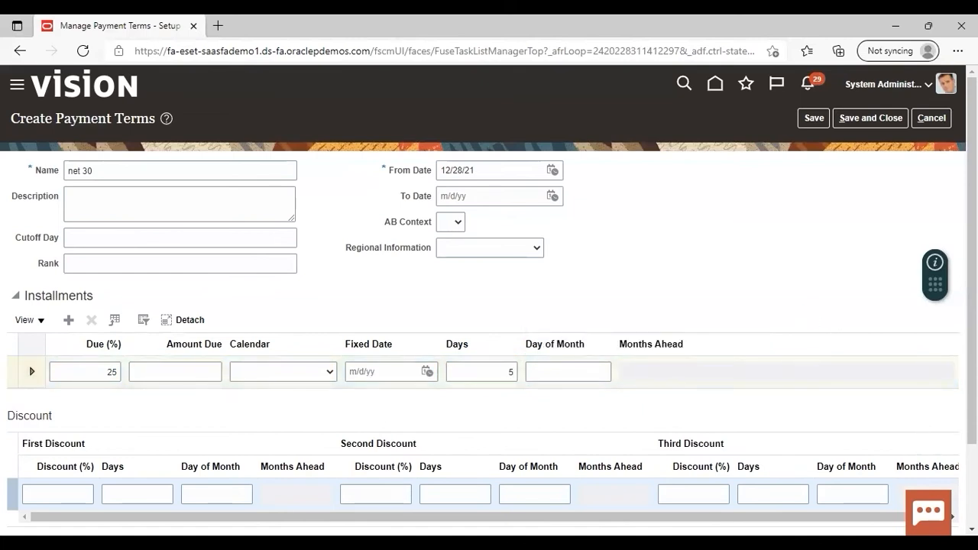
Set the installment's first discount to 5% within 2 days and its second discount to 3% within 3 days.
scroll(454, 351, down, 1)
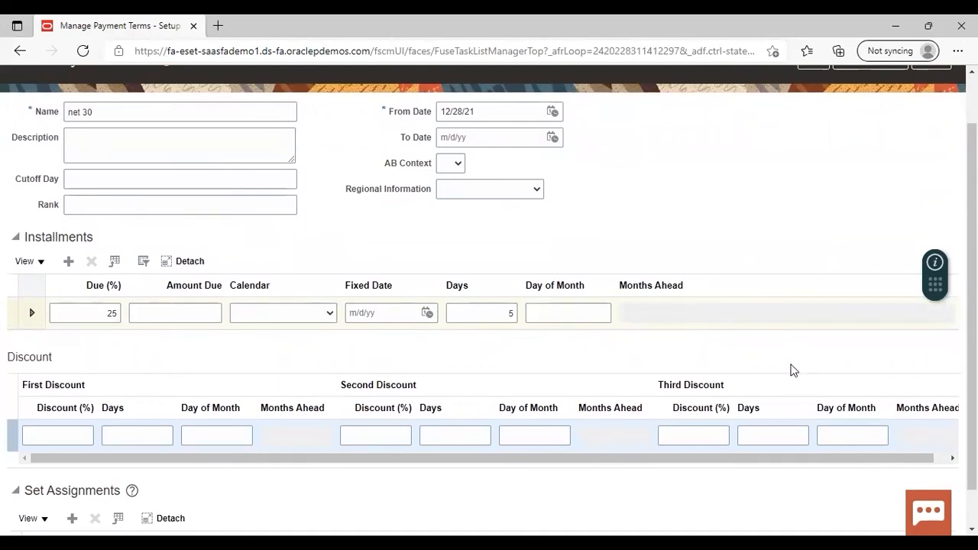
click(79, 438)
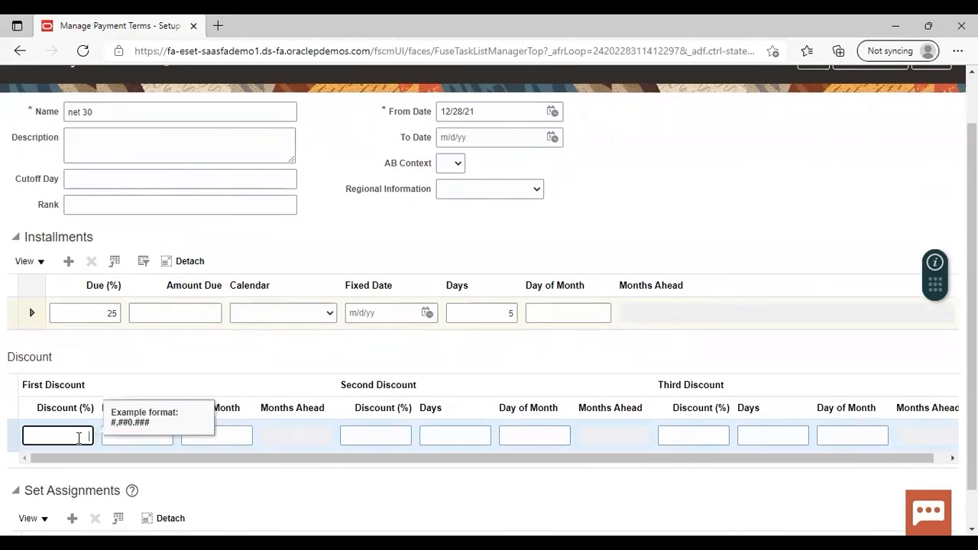
text(5)
click(154, 435)
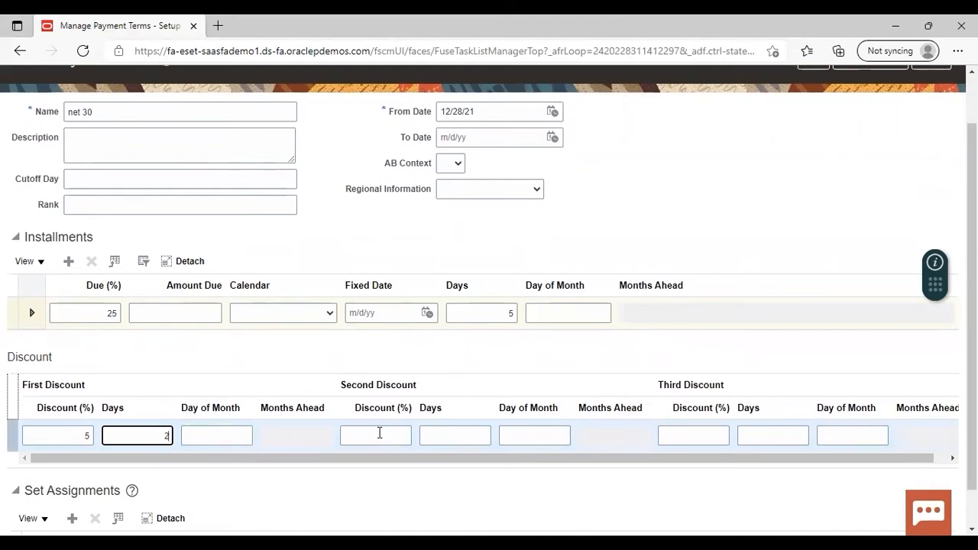
click(379, 435)
text(3)
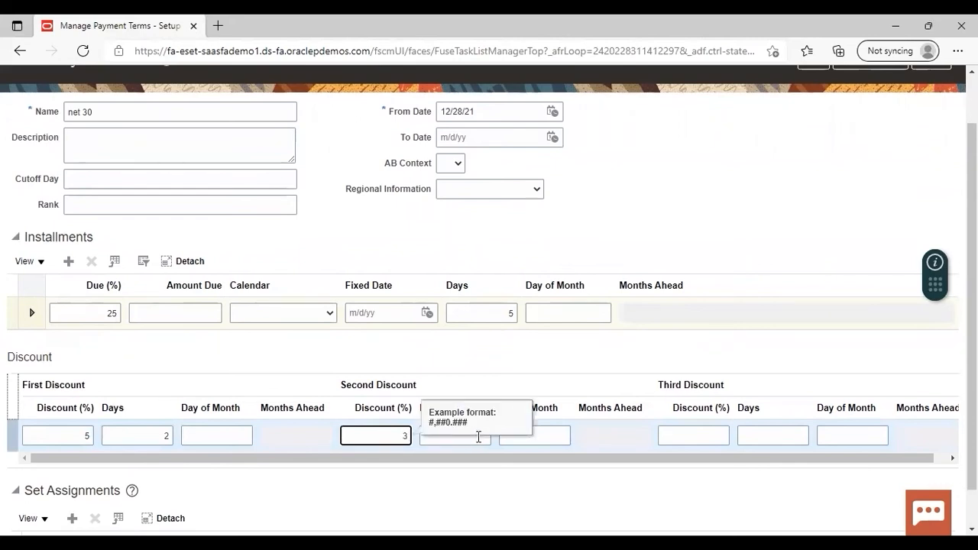
click(478, 436)
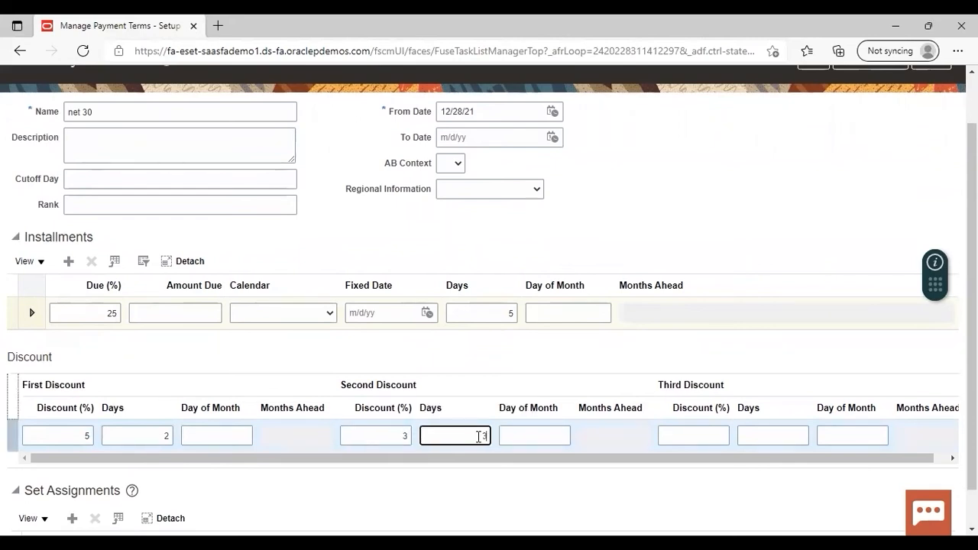
click(523, 372)
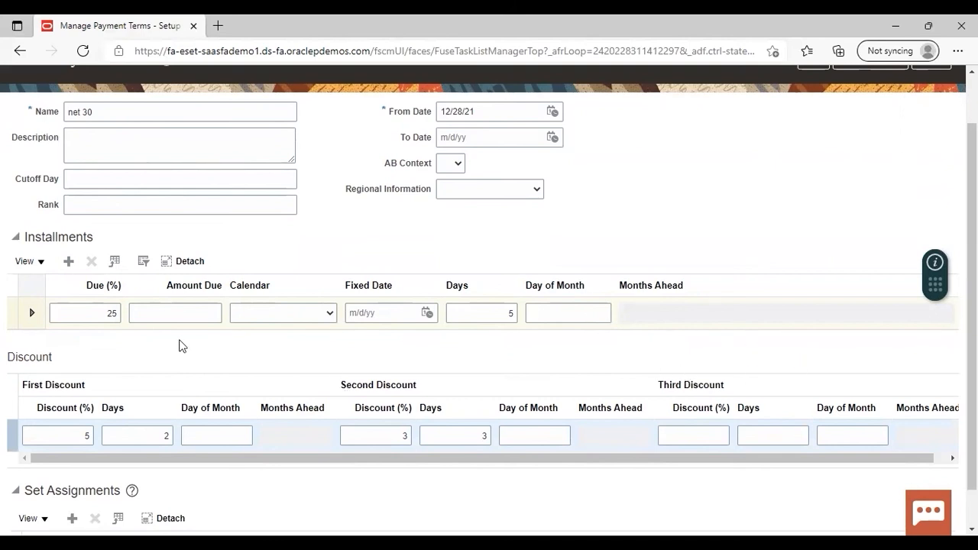
Add a second installment to the net 30 term with 25% due in 10 days.
click(68, 262)
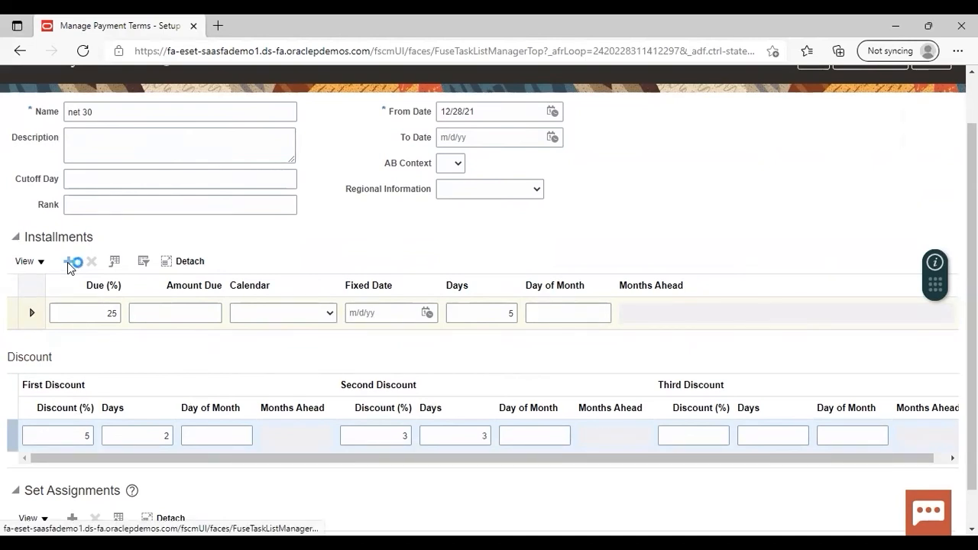
click(103, 315)
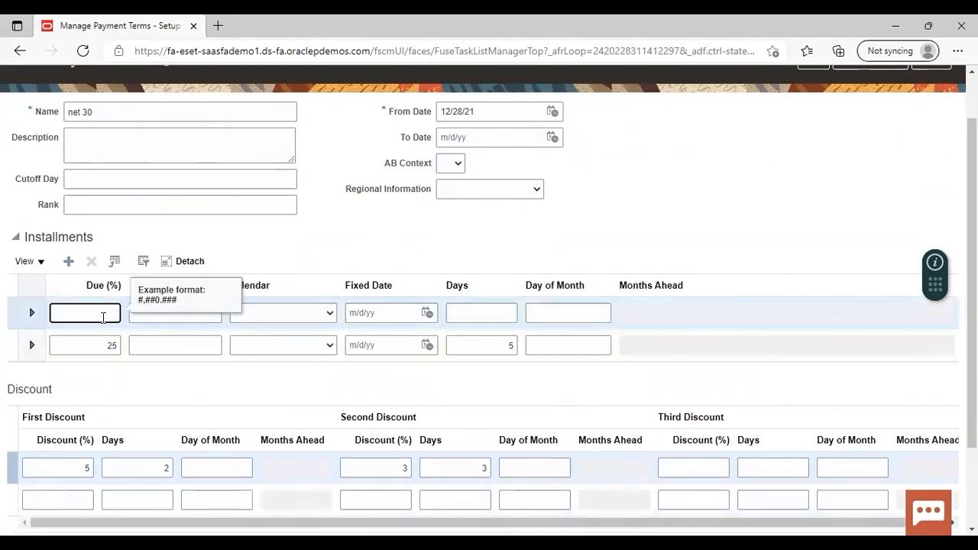
text(25)
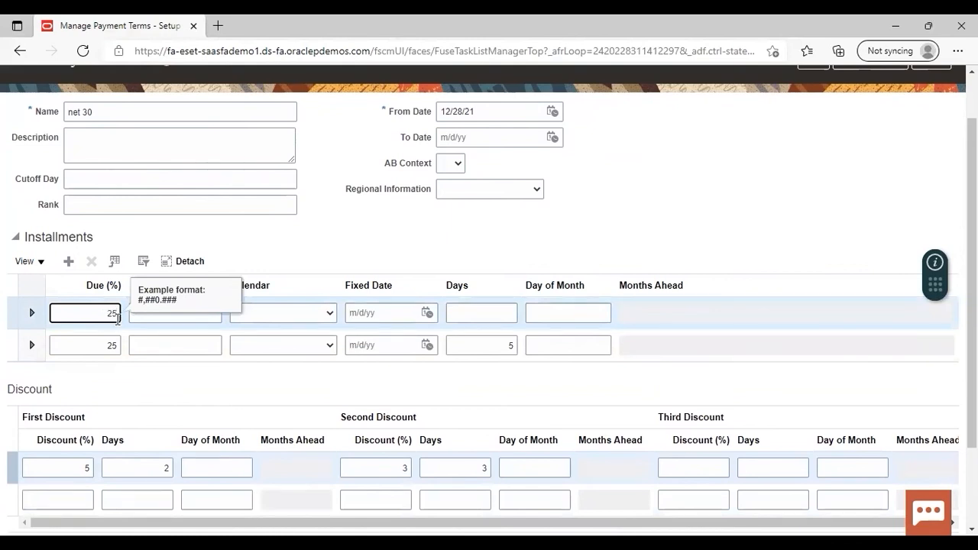
click(464, 314)
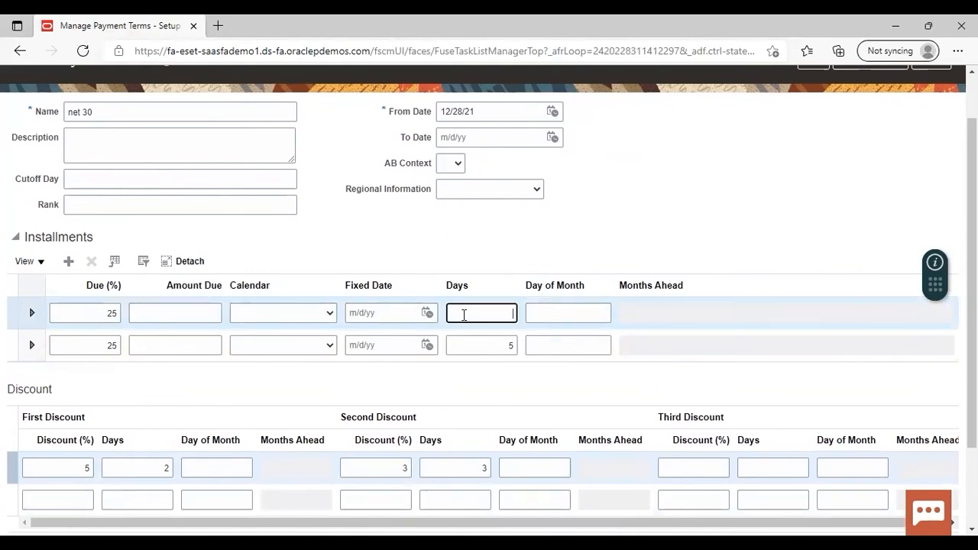
text(10)
click(494, 223)
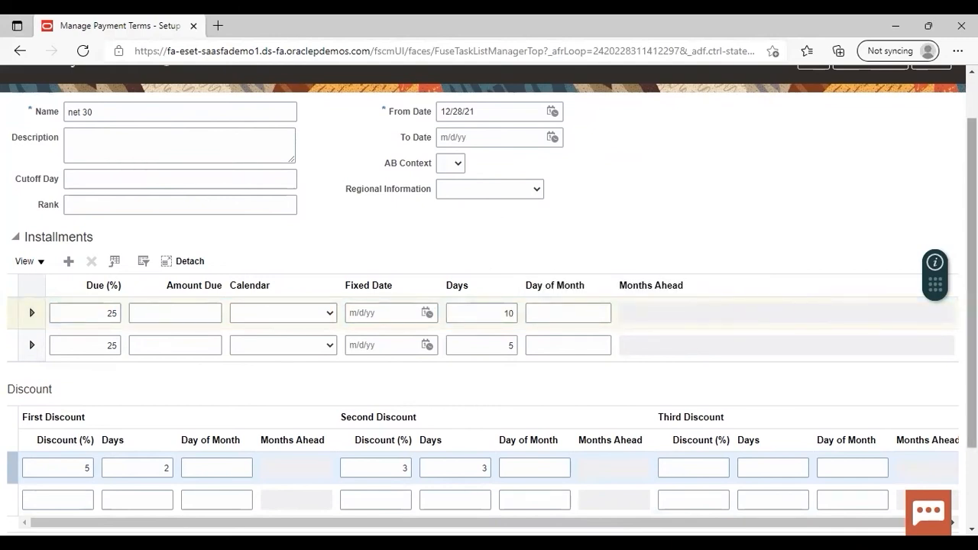
In the second discount row, set the first discount to 3% within 5 days and the second discount to 2% within 6 days.
scroll(379, 418, down, 2)
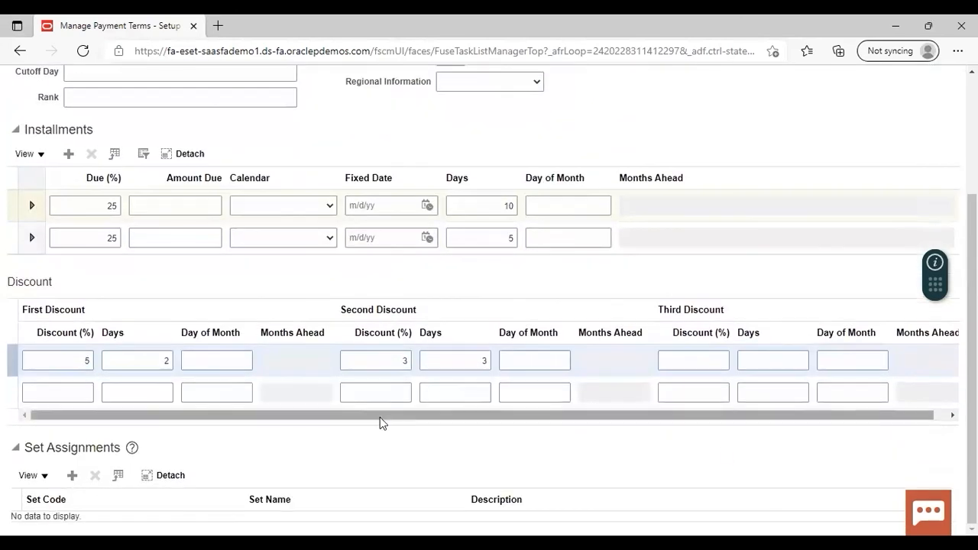
click(80, 392)
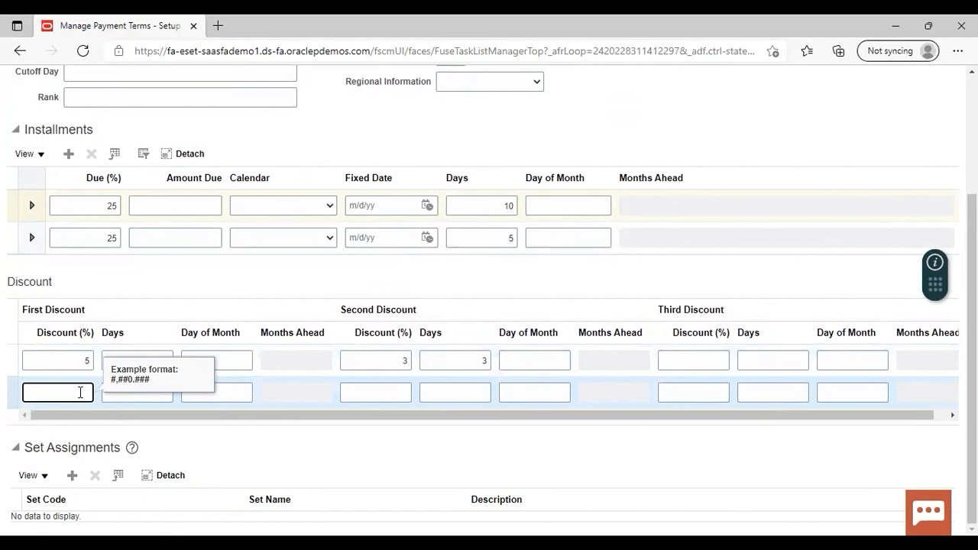
text(3)
click(137, 395)
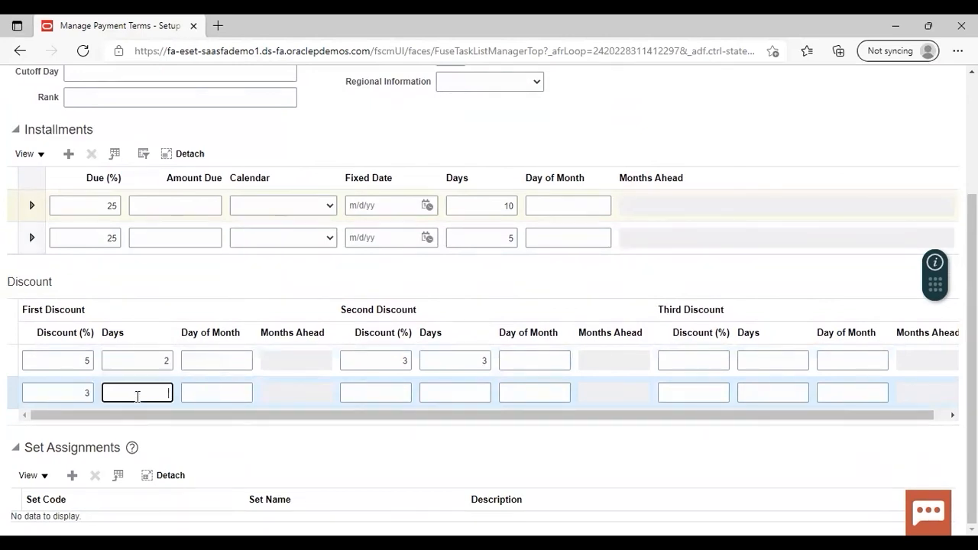
text(5)
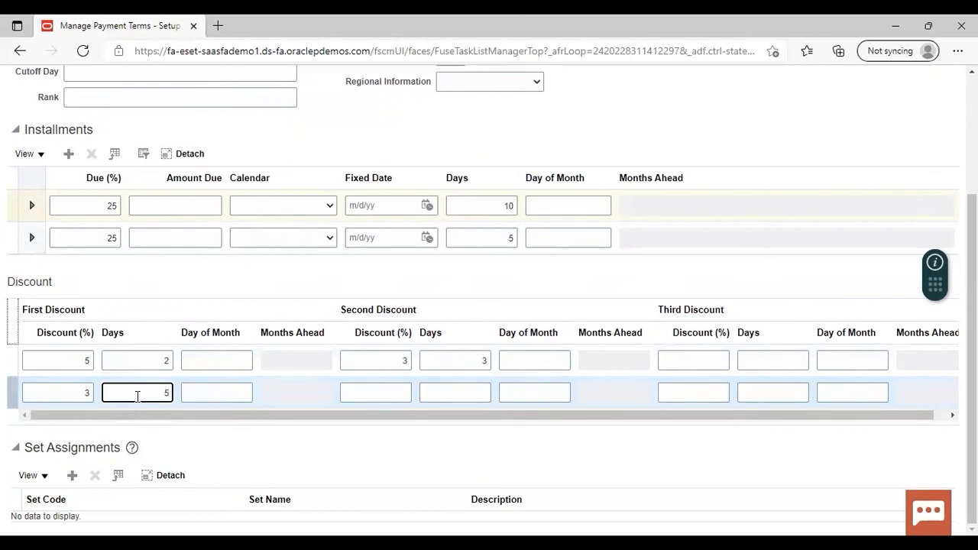
click(389, 394)
text(2)
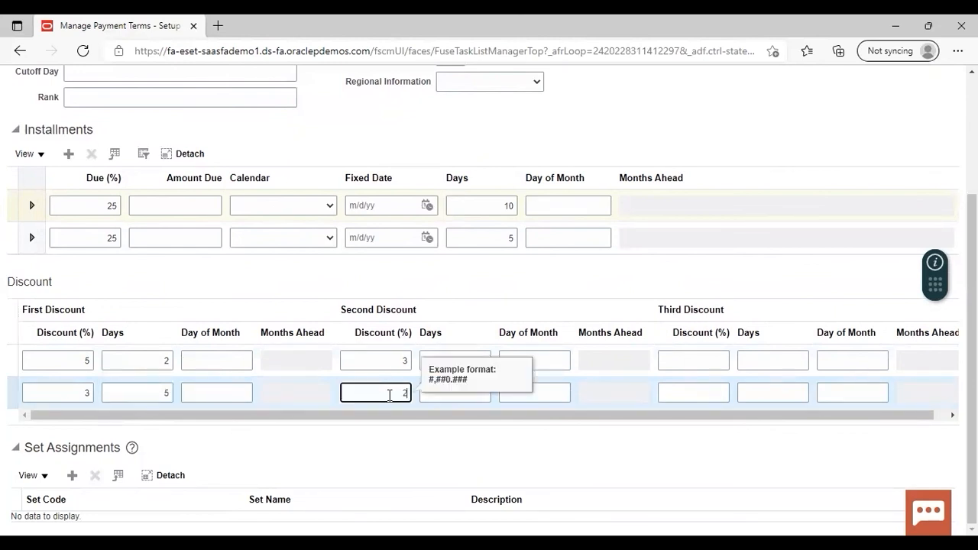
click(478, 393)
text(6)
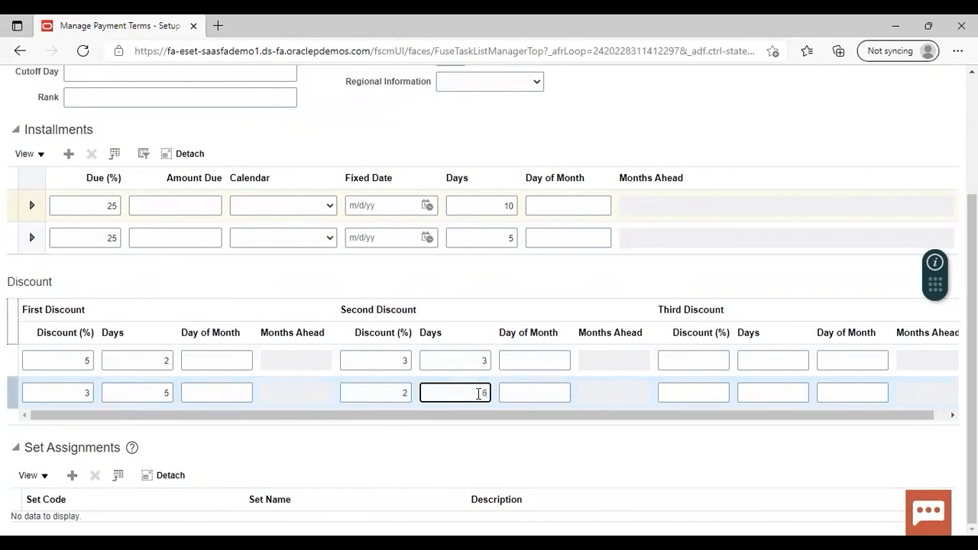
click(538, 287)
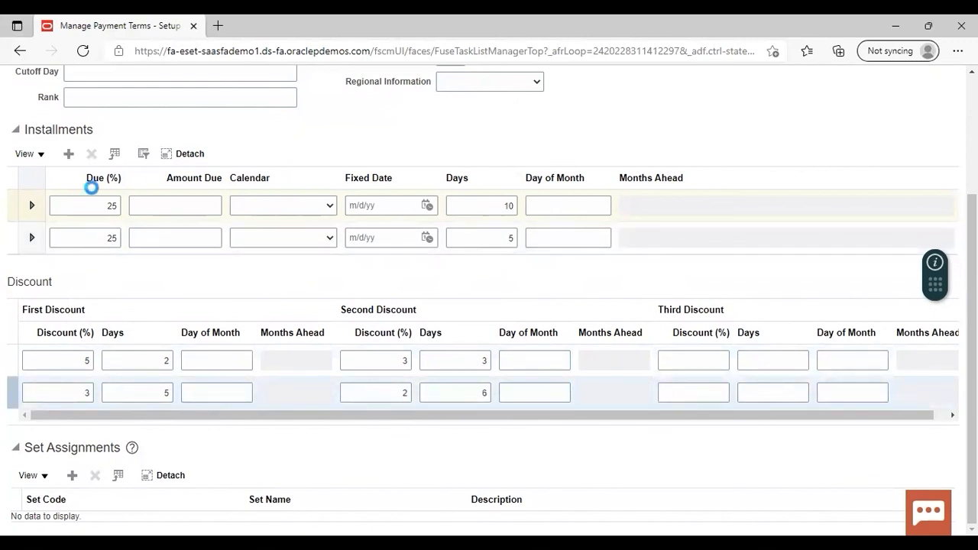
Add a third installment to the net 30 term with 50% due in 15 days.
click(72, 157)
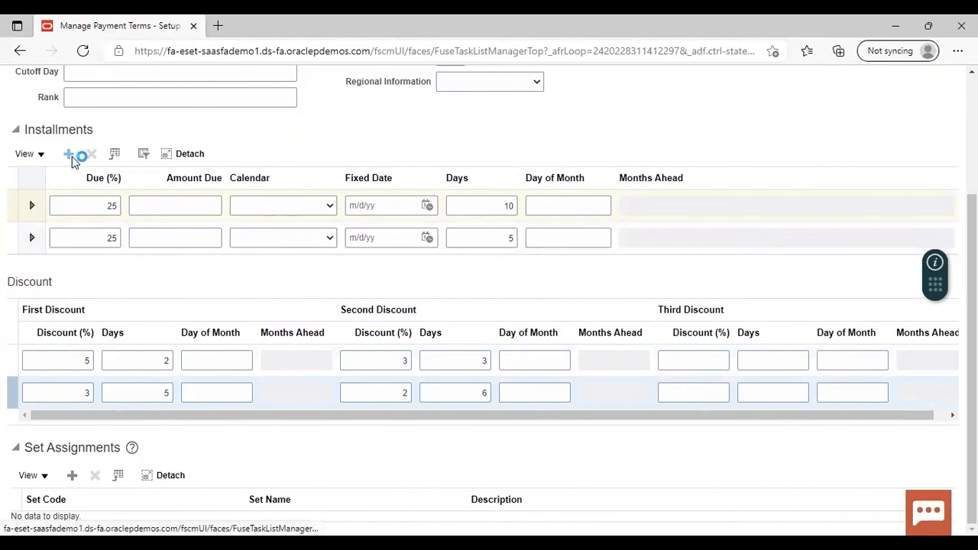
click(104, 204)
text(50)
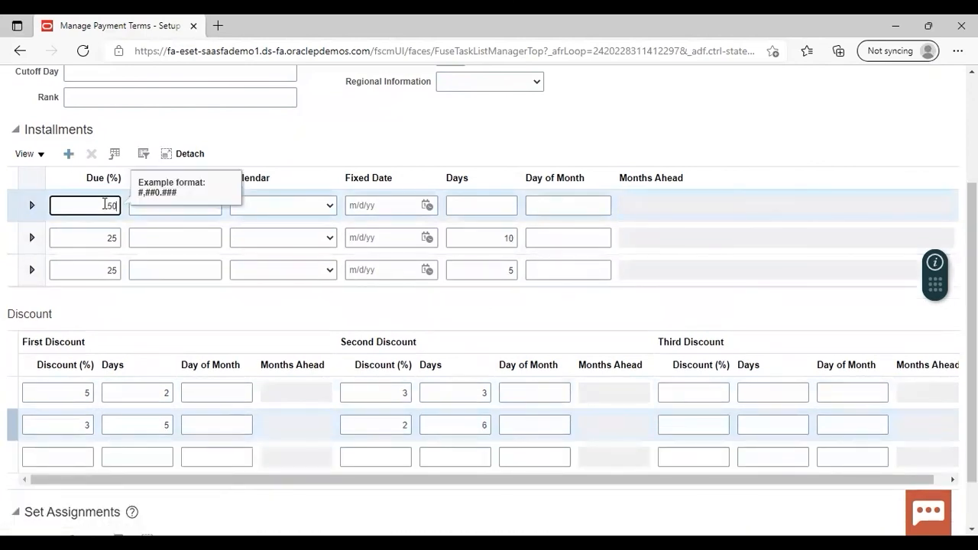
click(477, 207)
text(15)
click(486, 300)
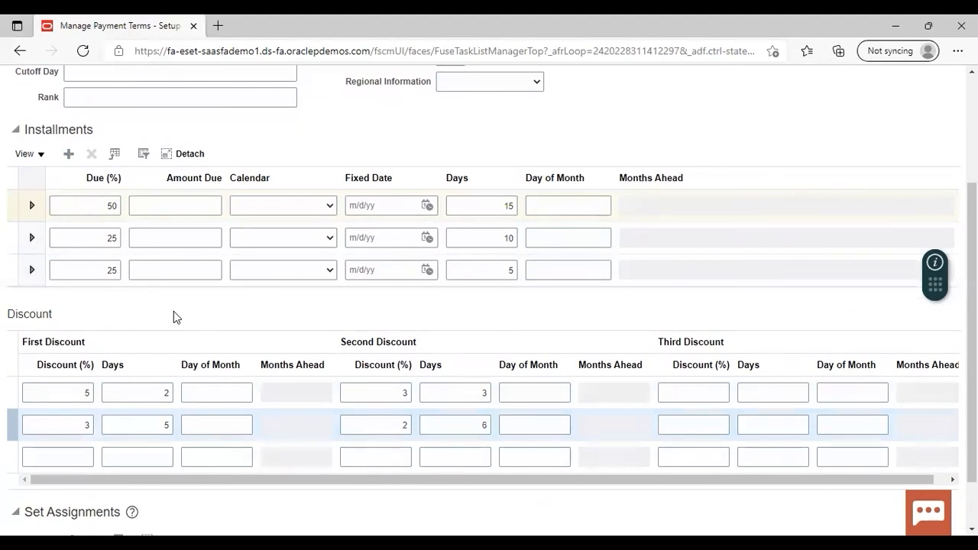
Set the first discount in the third discount row to 2% within 7 days, and save and close the payment term.
click(84, 457)
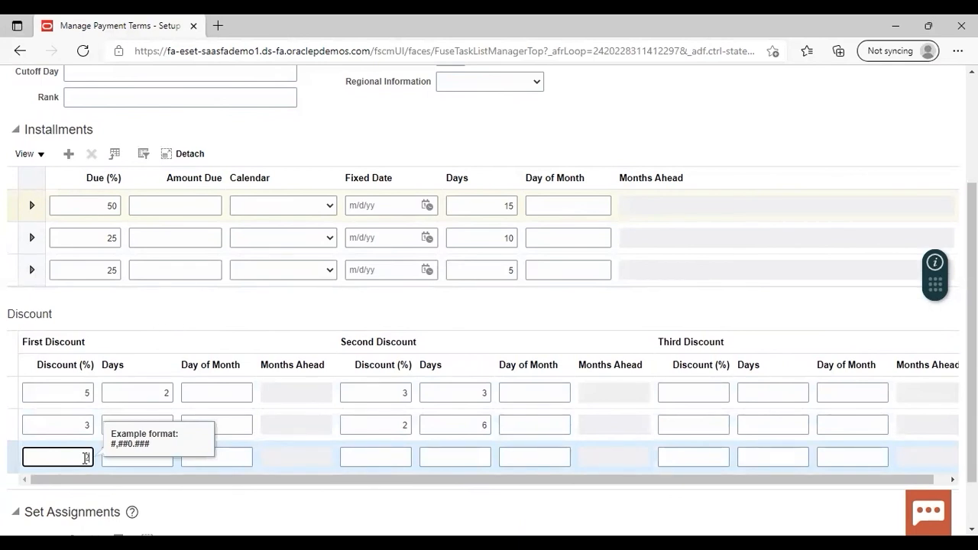
text(2)
click(153, 461)
text(7)
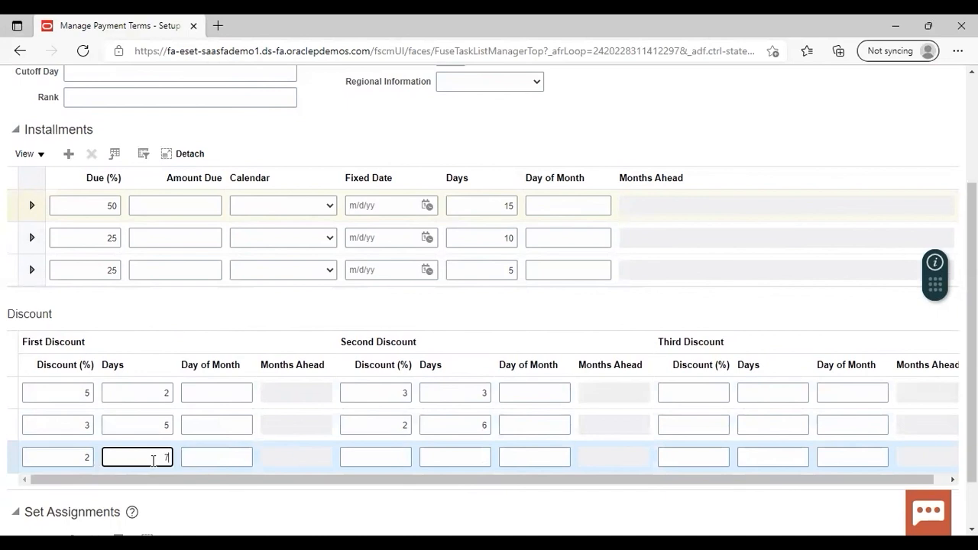
click(395, 322)
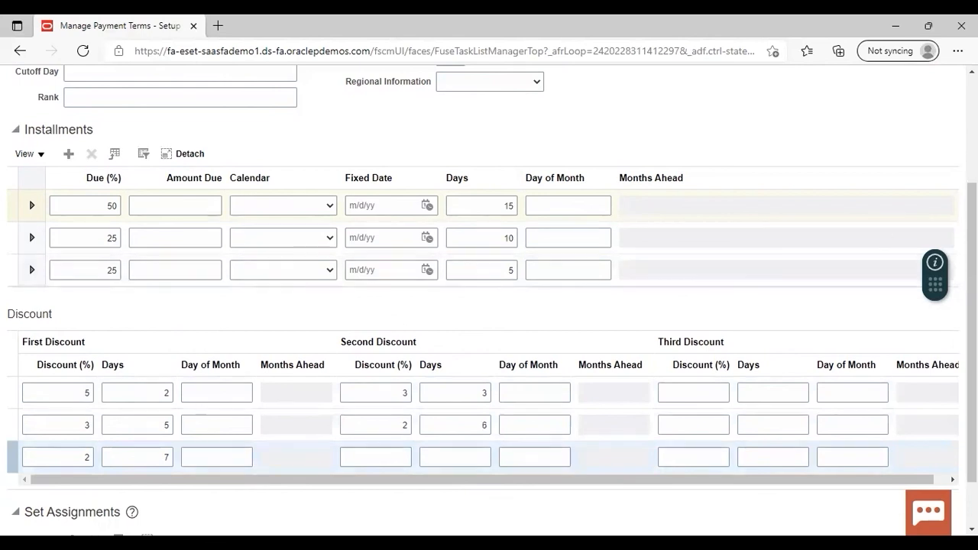
scroll(919, 135, up, 3)
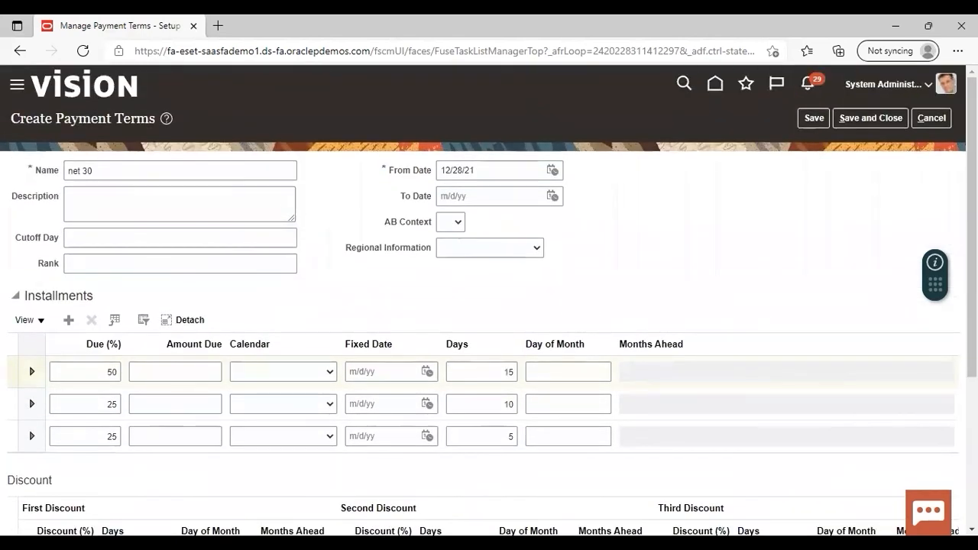
click(855, 117)
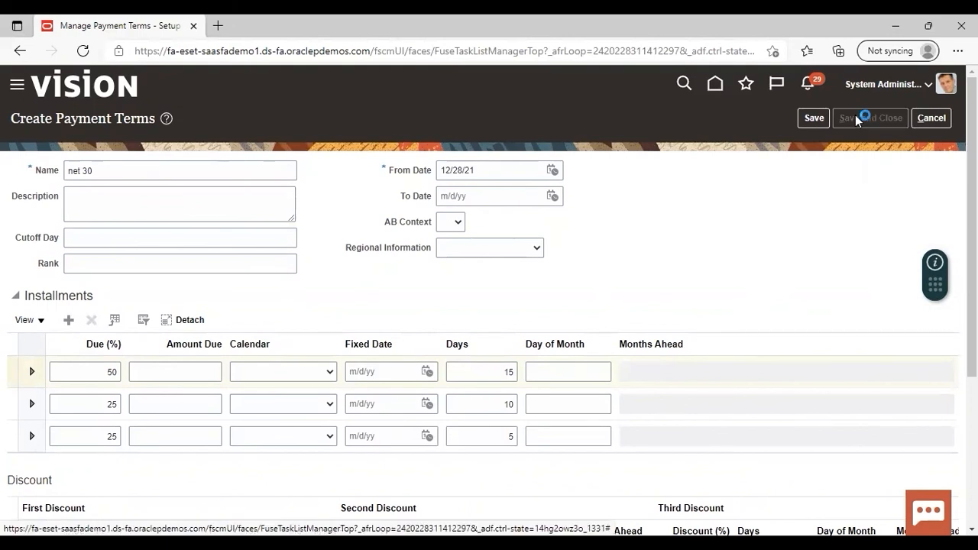